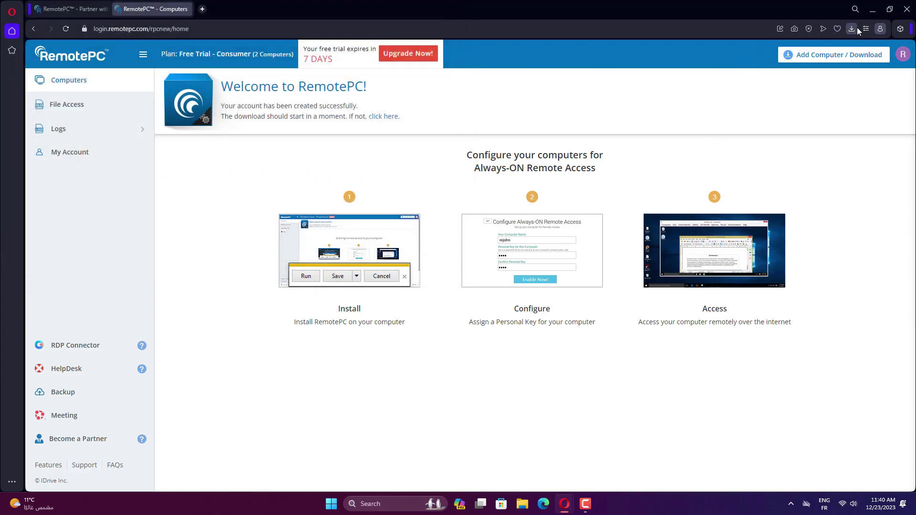
Launch the downloaded RemotePC.exe installer and enable this computer for remote access.
left_click(851, 28)
left_click(747, 97)
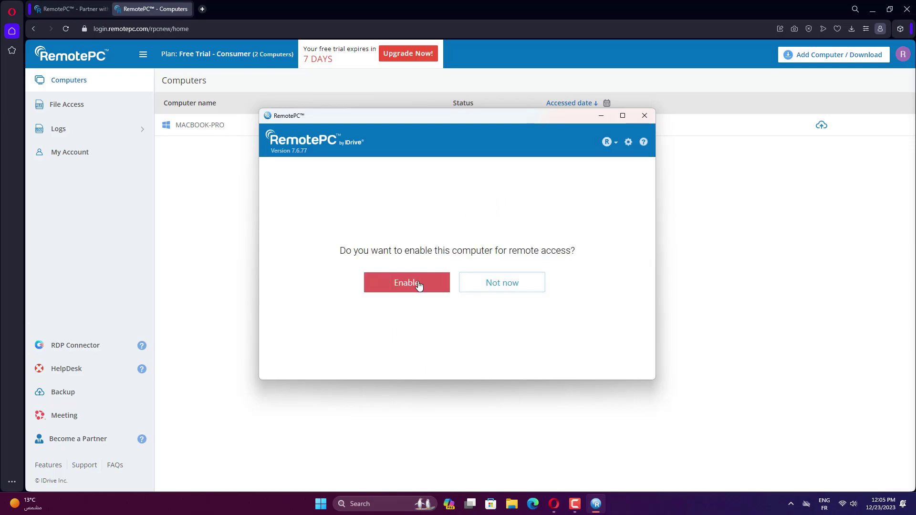
left_click(418, 285)
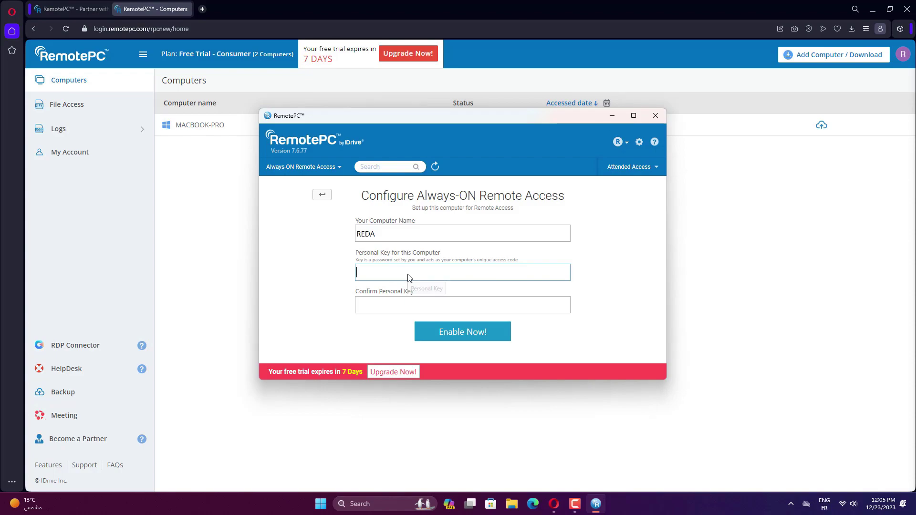
Enter a personal key for REDA and confirm it in the second field.
type("1")
key("Tab")
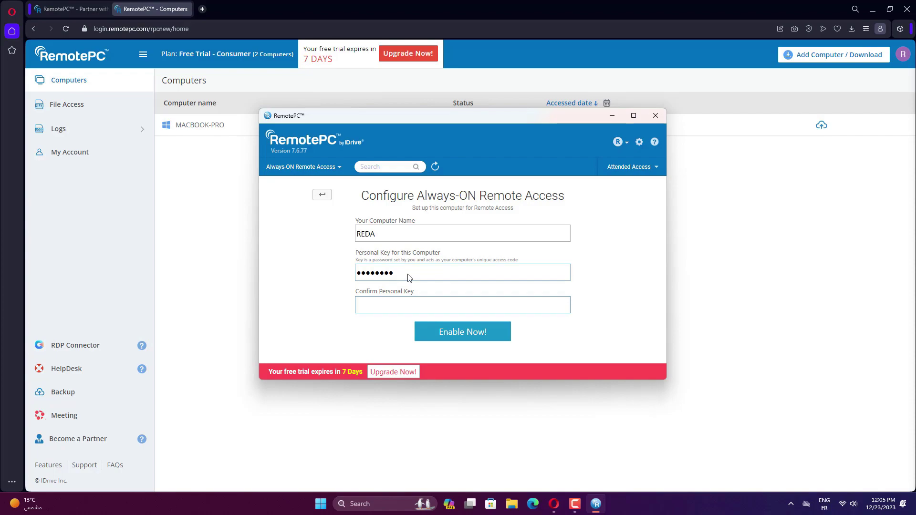
type("12")
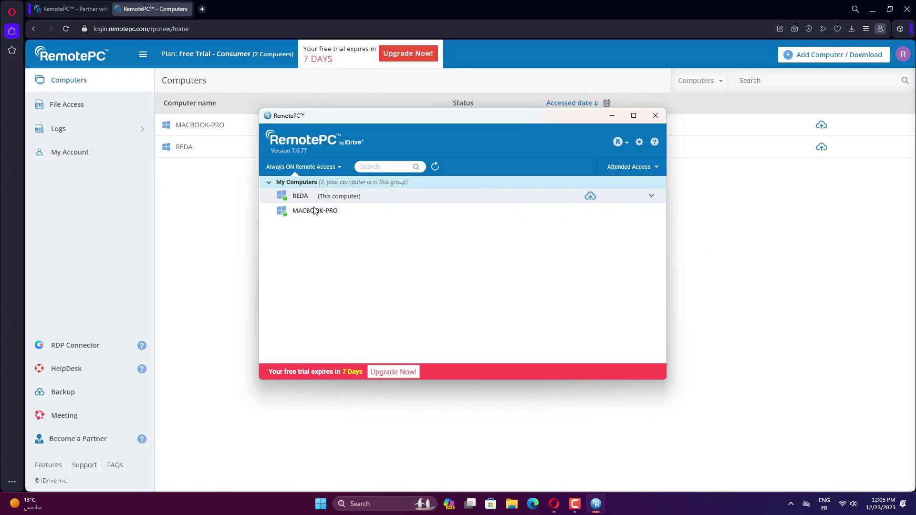
Start a remote session with MACBOOK-PRO and browse its screen, moving the RemotePC window aside.
mouse_move(317, 212)
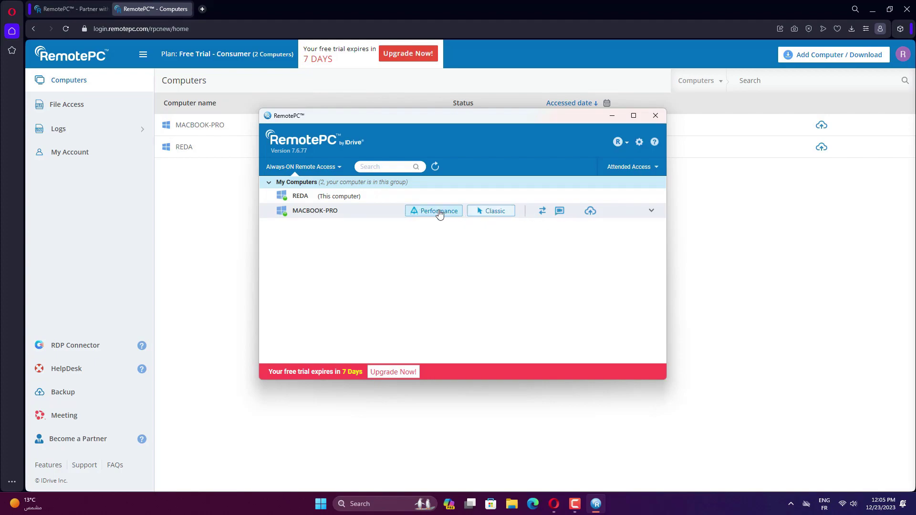
left_click(482, 210)
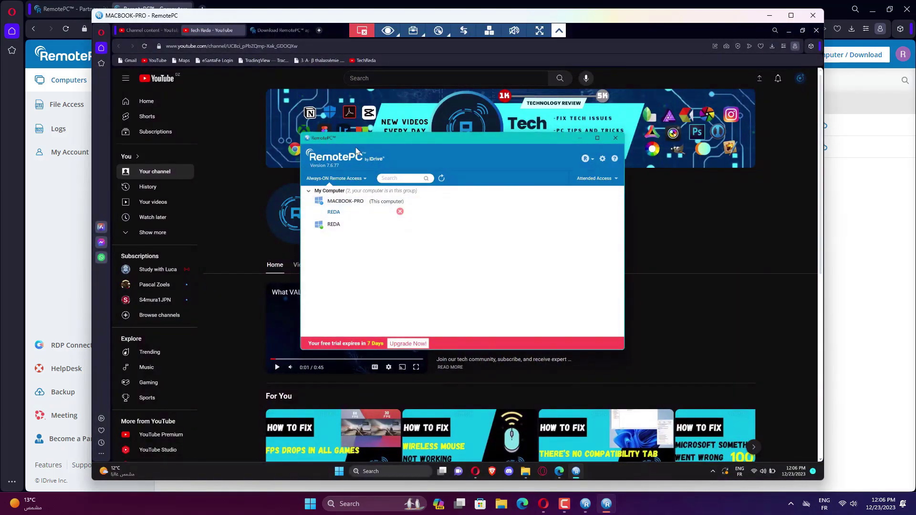
left_click_drag(388, 148, 482, 161)
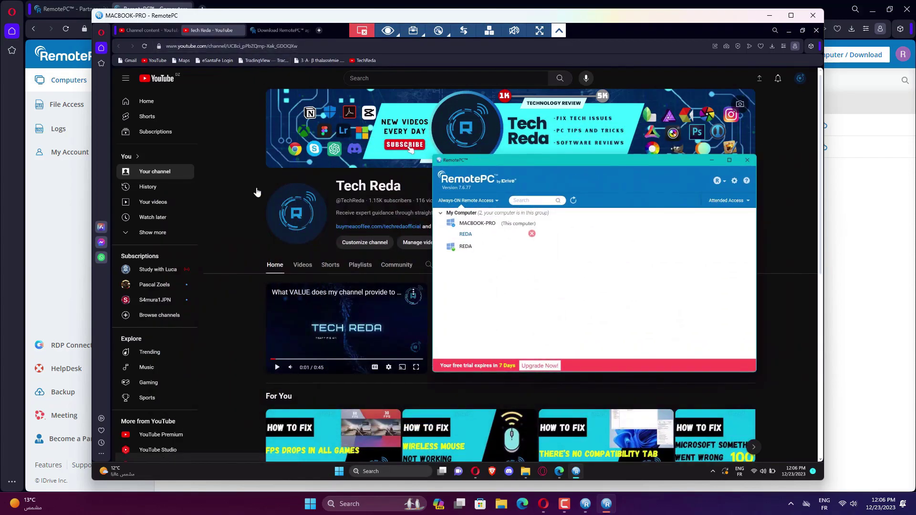
left_click(239, 213)
scroll(428, 277, "down", 7)
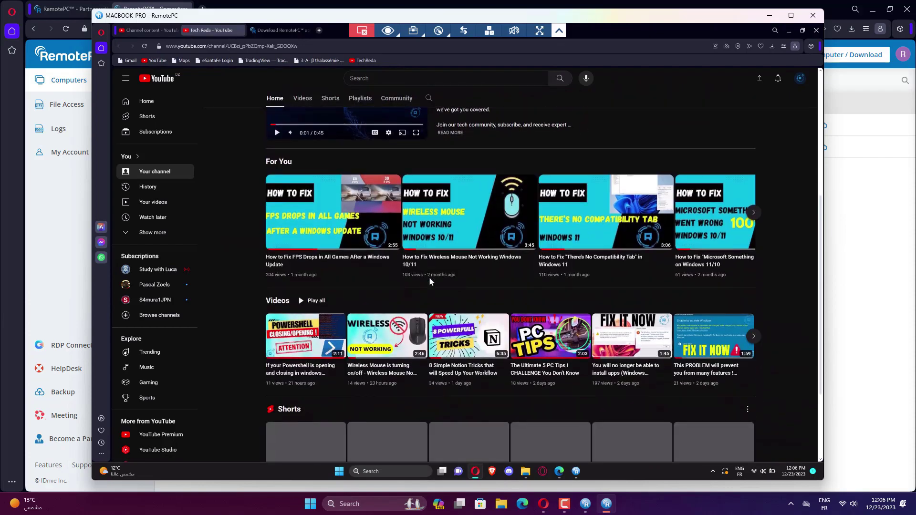
scroll(428, 277, "up", 7)
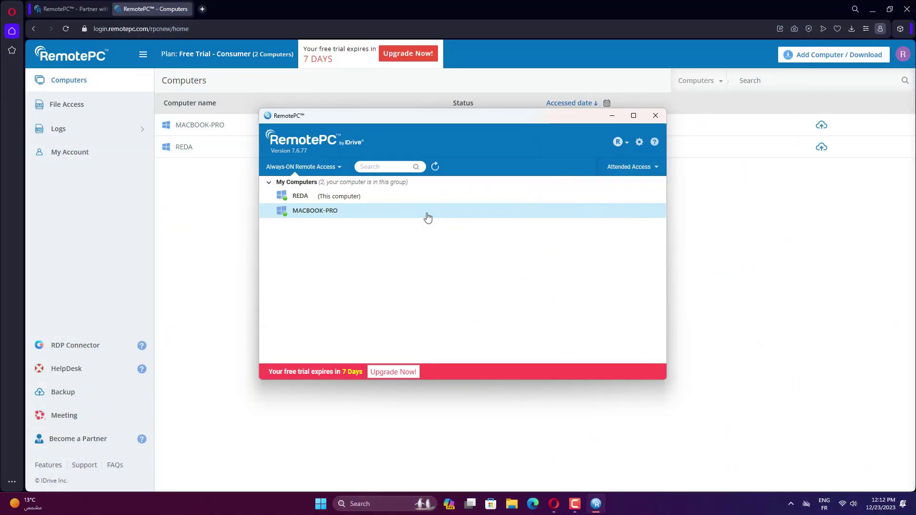
Open a session on MACBOOK-PRO, maximize the viewer, and shrink and shift the remote browser.
double_click(428, 218)
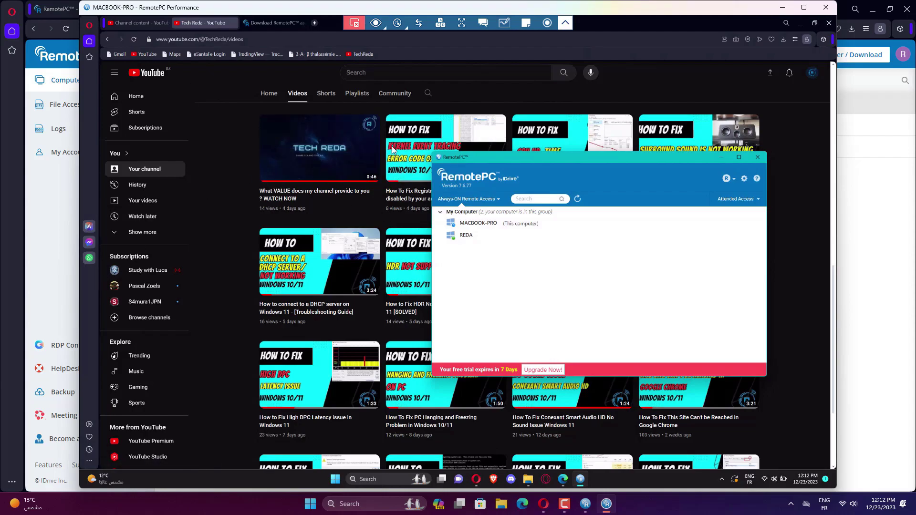
double_click(737, 11)
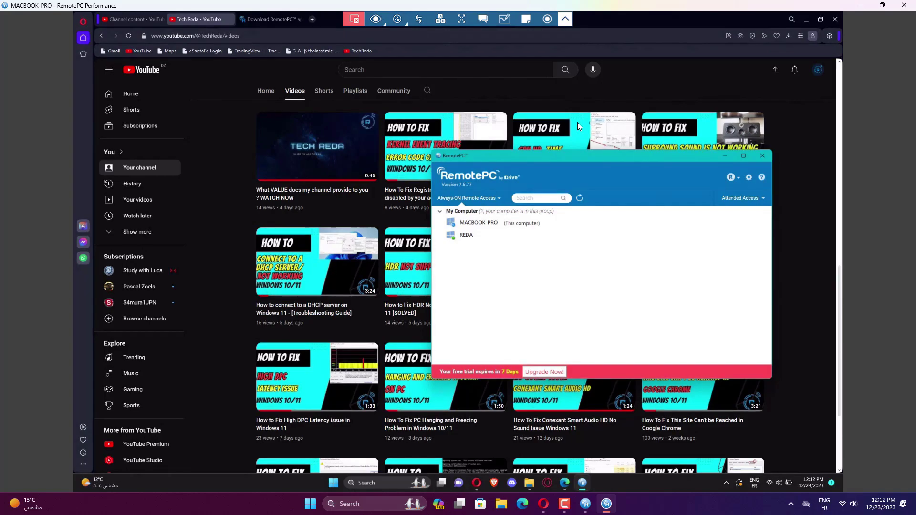
left_click(817, 19)
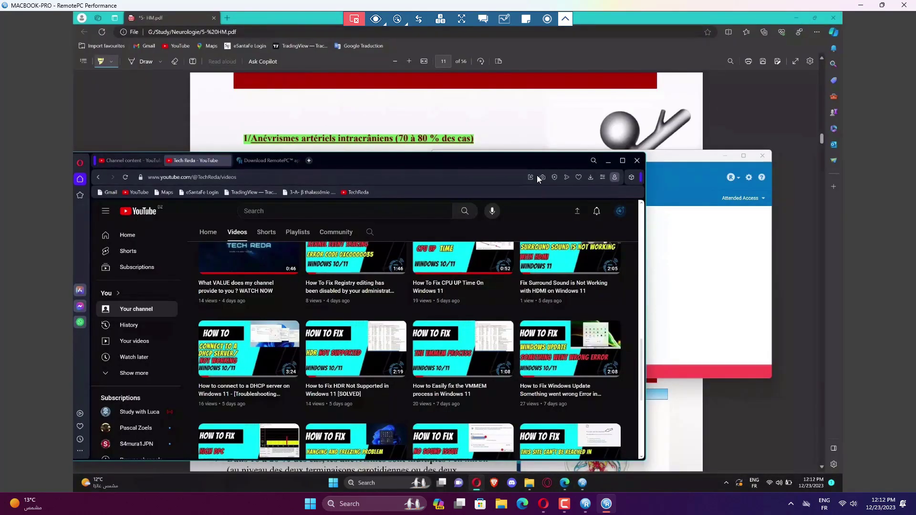
left_click_drag(540, 161, 603, 141)
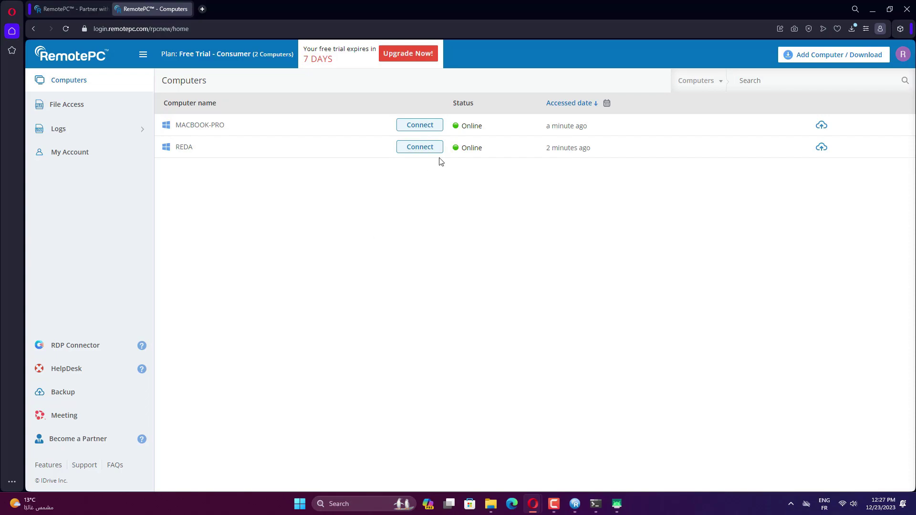
Connect to MACBOOK-PRO from the web browser, go full screen, and review the viewing quality options.
mouse_move(427, 156)
mouse_move(413, 126)
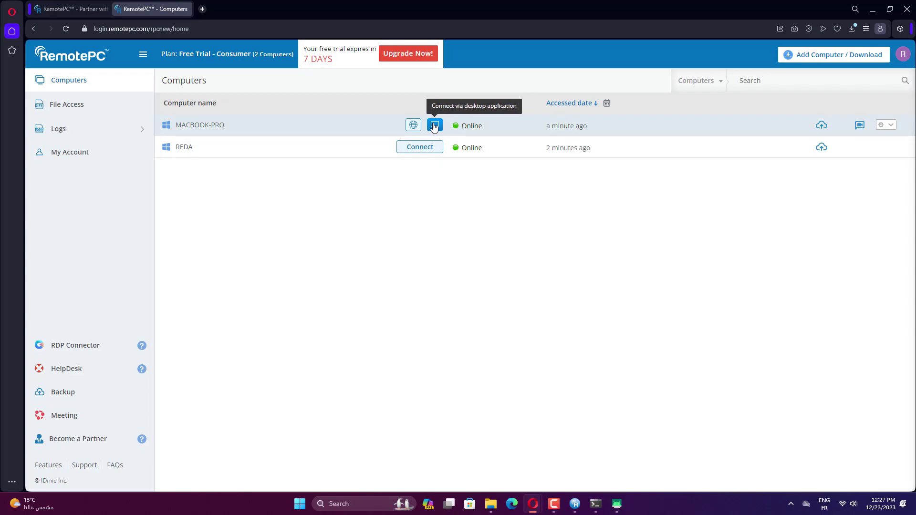
left_click(413, 125)
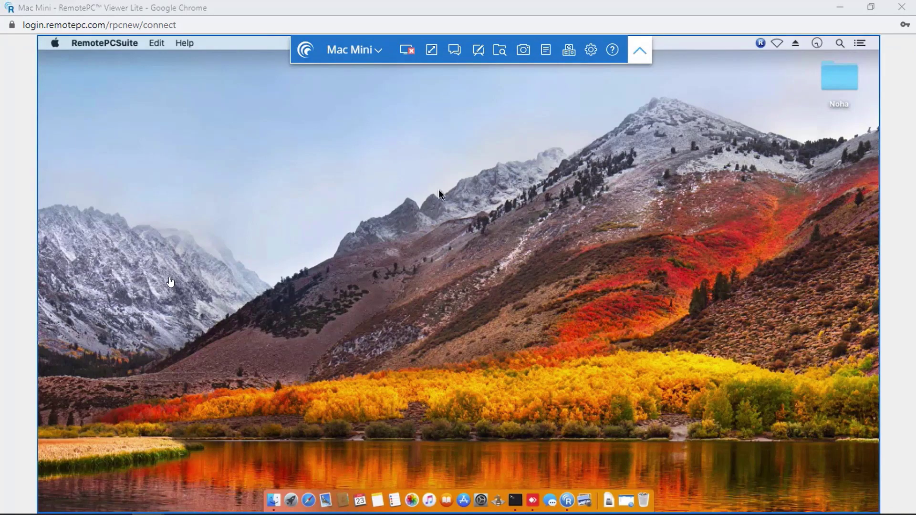
left_click(431, 49)
left_click(544, 19)
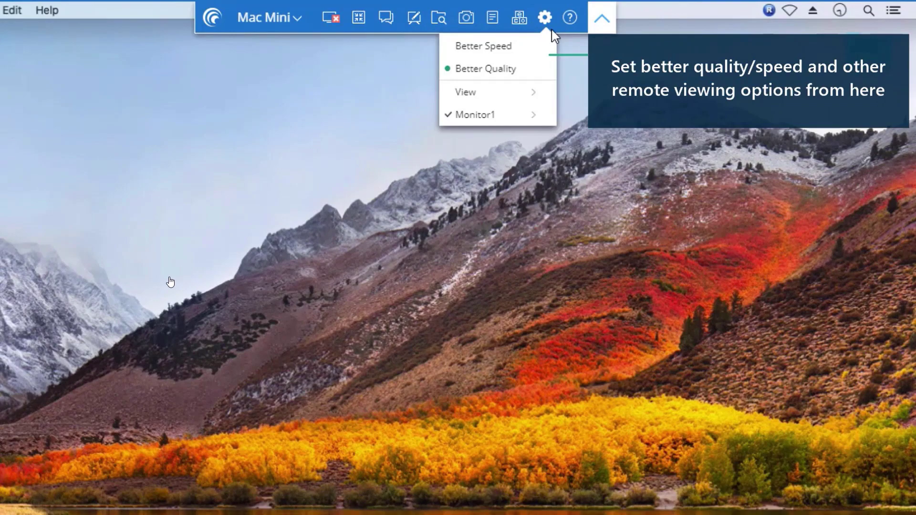
left_click(551, 27)
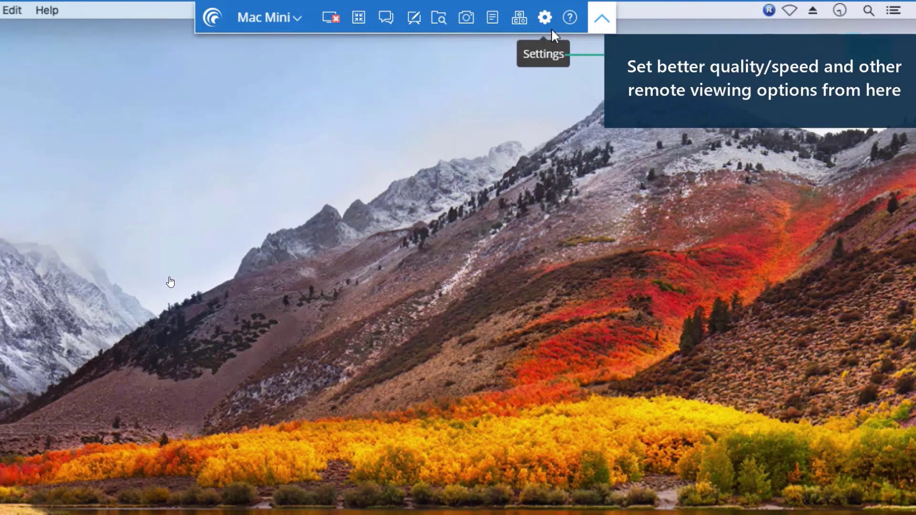
Check the Mac Mini session menu, save rpc-ppt.pdf in the remote Preview, and disconnect.
left_click(288, 22)
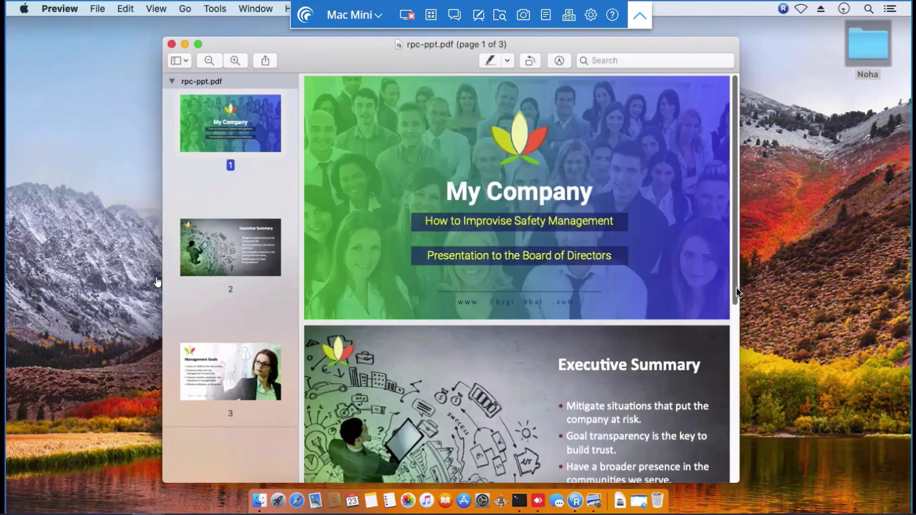
left_click_drag(738, 292, 741, 472)
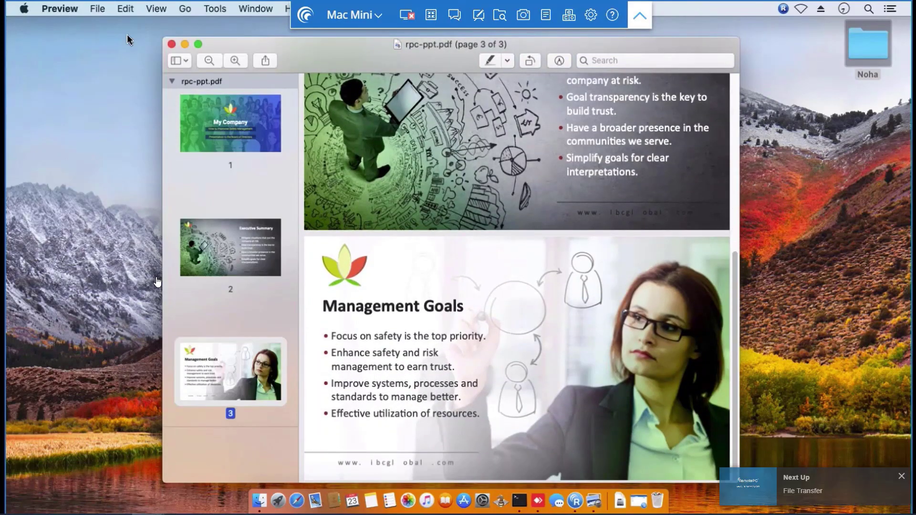
left_click(98, 9)
left_click(110, 98)
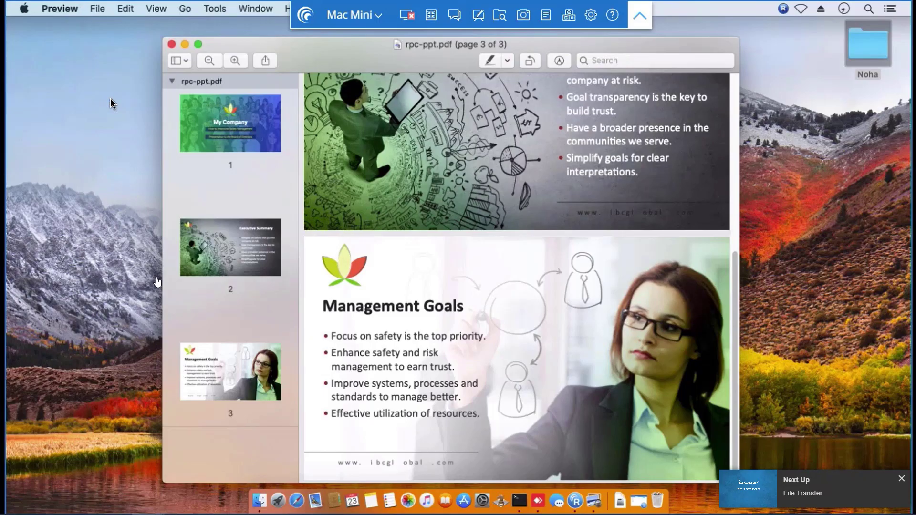
left_click(406, 15)
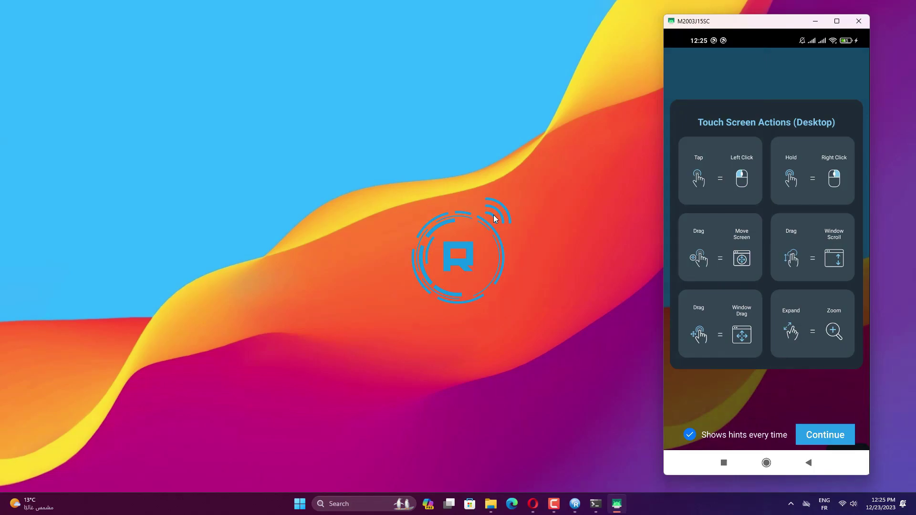
Open the remote desktop context menu, then dismiss it along with the Actions panel.
right_click(91, 213)
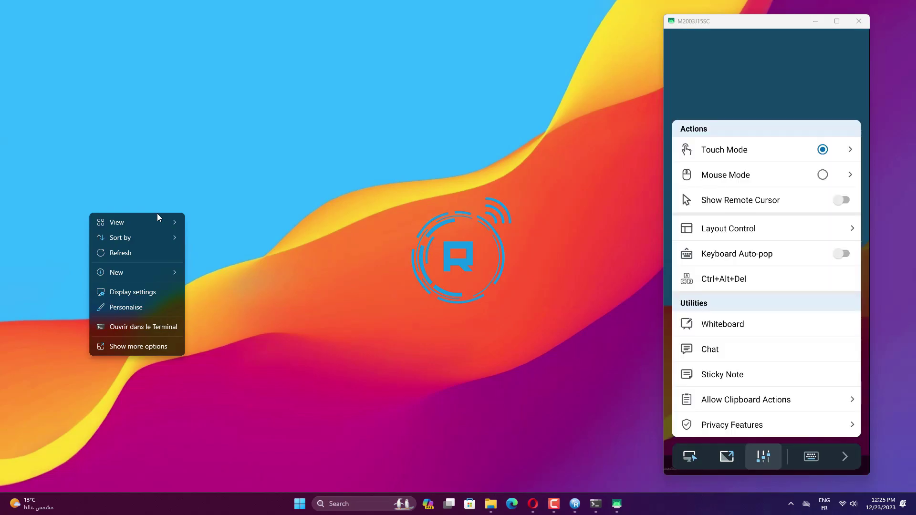
left_click(228, 78)
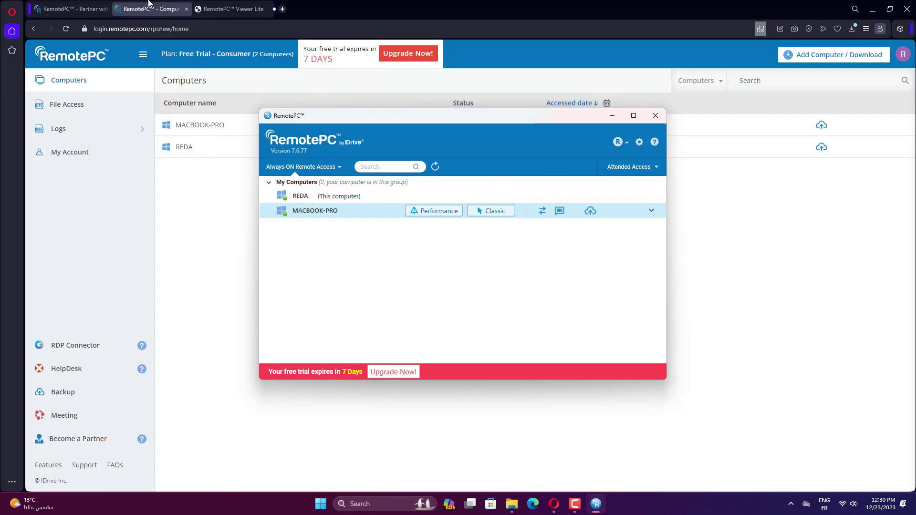
Connect to MACBOOK-PRO and mark up the download page in red with the whiteboard pen.
left_click(545, 213)
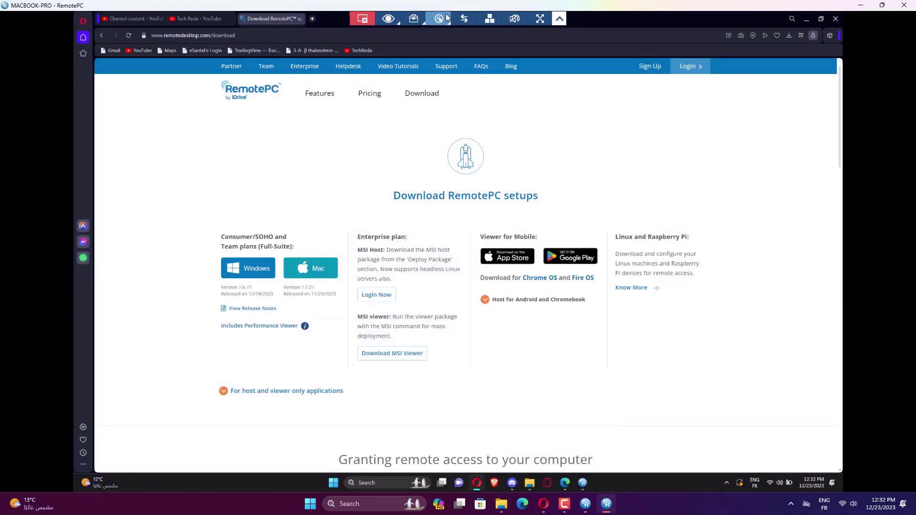
left_click(438, 19)
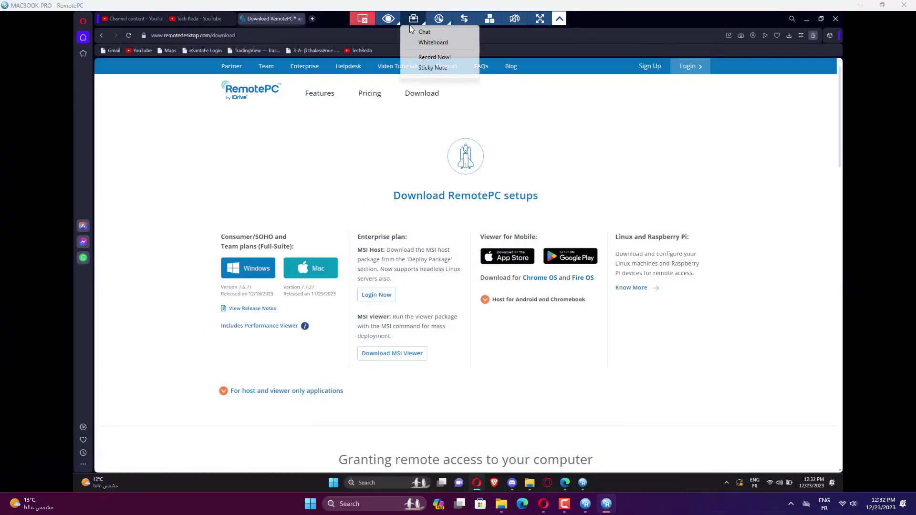
left_click(428, 43)
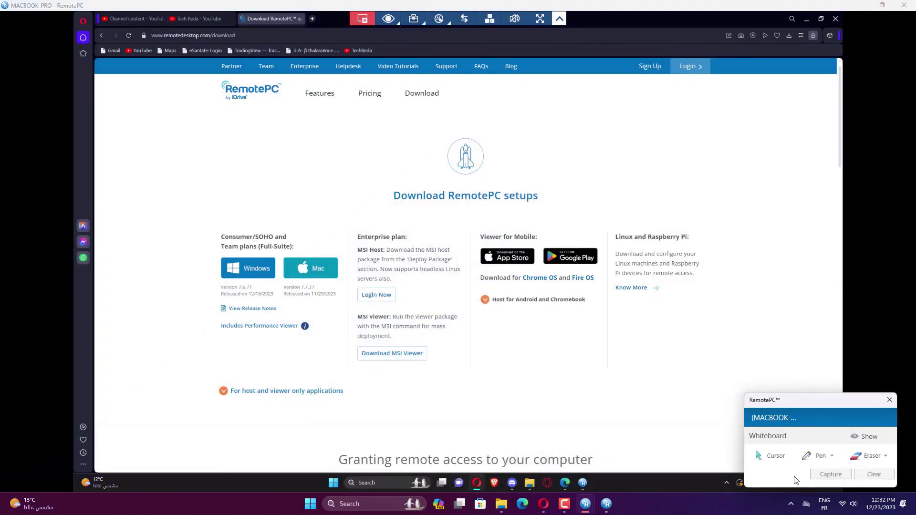
left_click(816, 457)
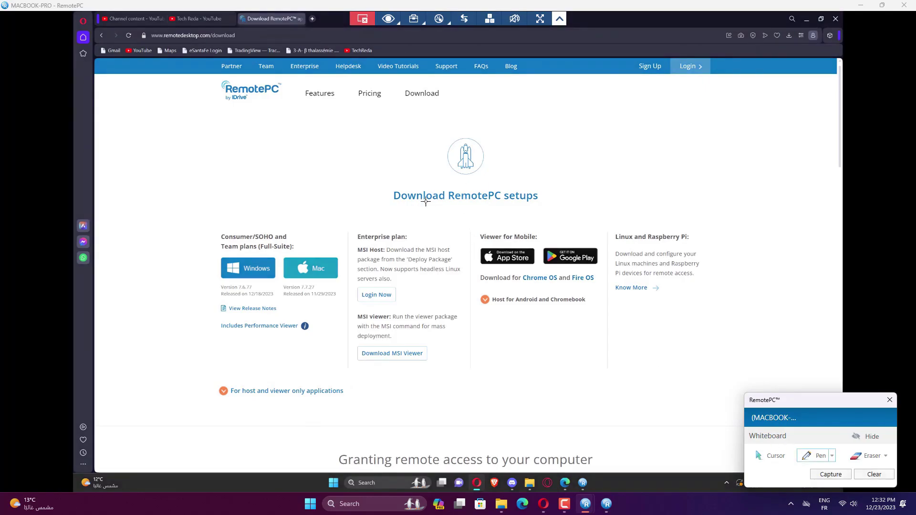
left_click_drag(387, 200, 543, 176)
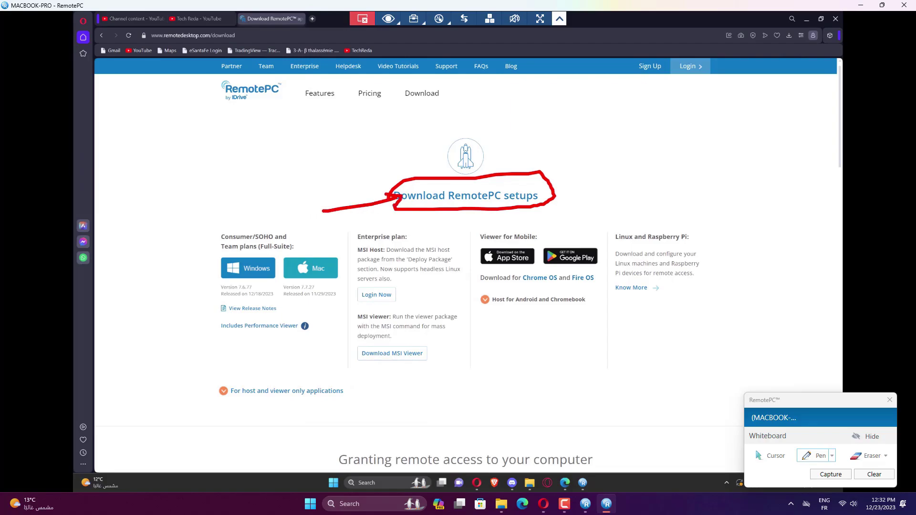
left_click_drag(214, 193, 233, 246)
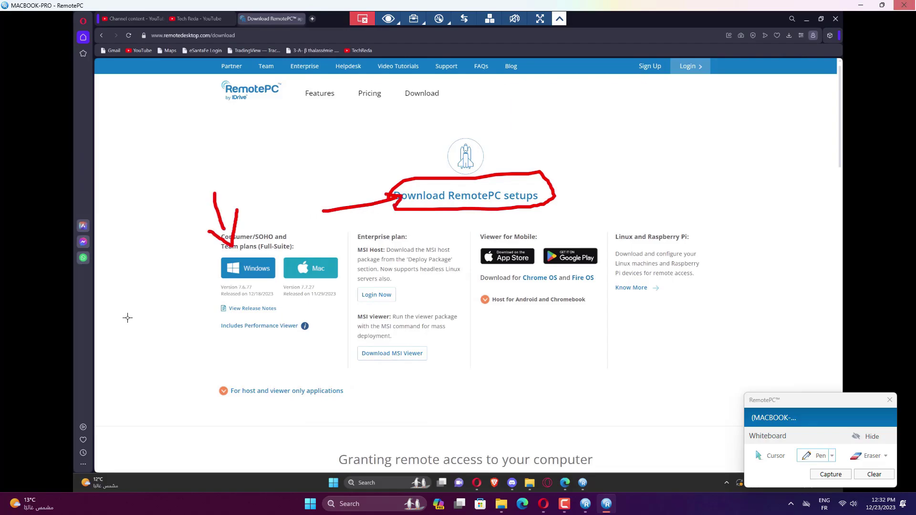
Clear the whiteboard drawings, close the whiteboard, and open a Sticky Note on the remote screen.
left_click(875, 474)
left_click(870, 436)
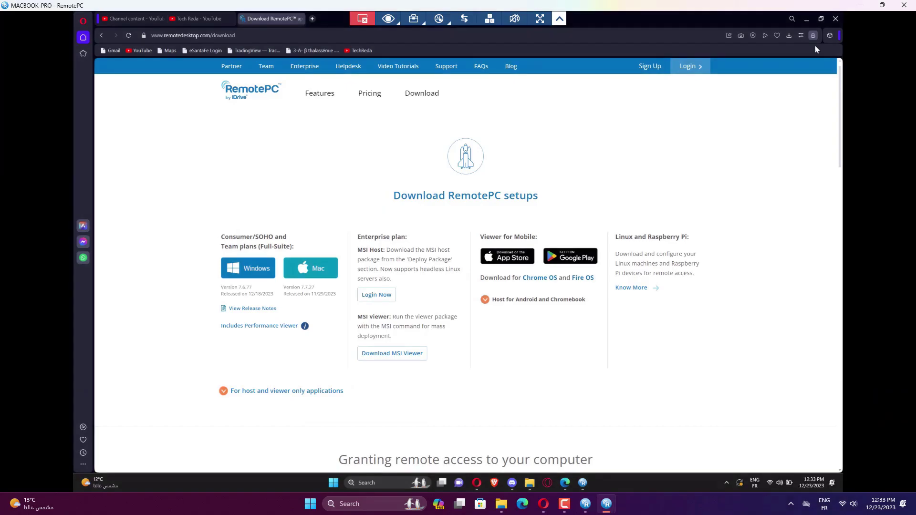
left_click(439, 19)
left_click(442, 65)
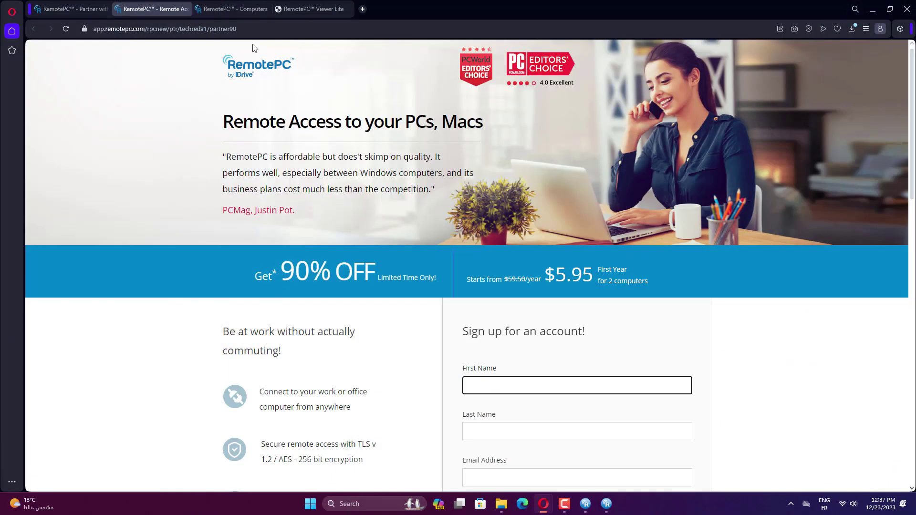
Highlight the partner code at the end of the sign-up page's address.
left_click(191, 28)
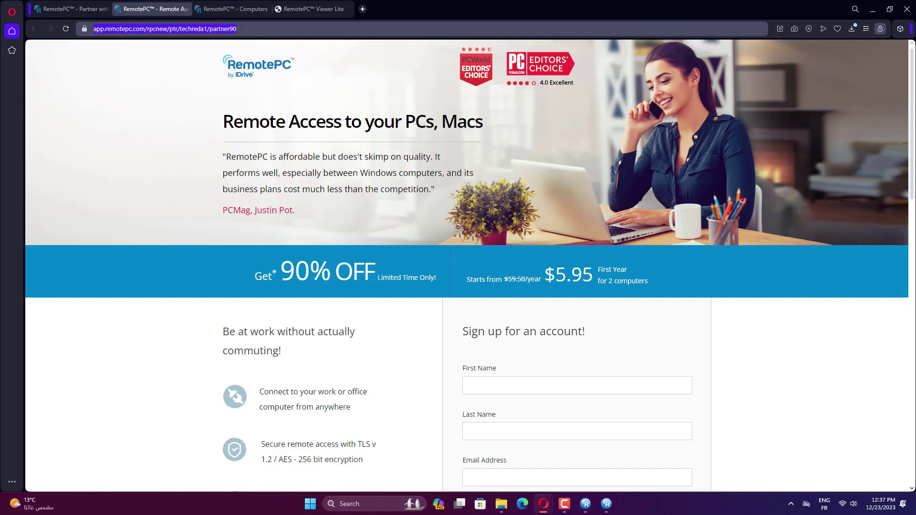
left_click_drag(238, 29, 80, 36)
left_click_drag(223, 29, 234, 32)
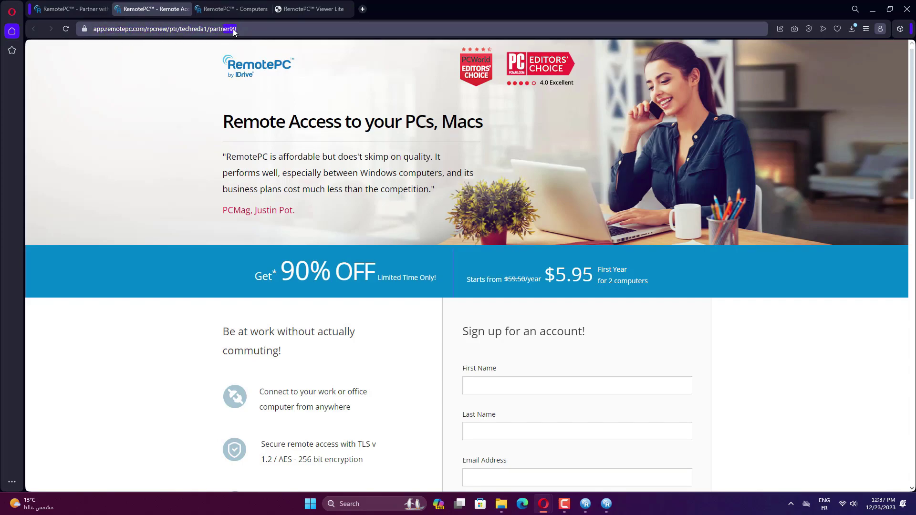
Try PayPal as the billing method, then choose the Consumer plan's 7-DAY Free trial instead.
scroll(391, 303, "down", 12)
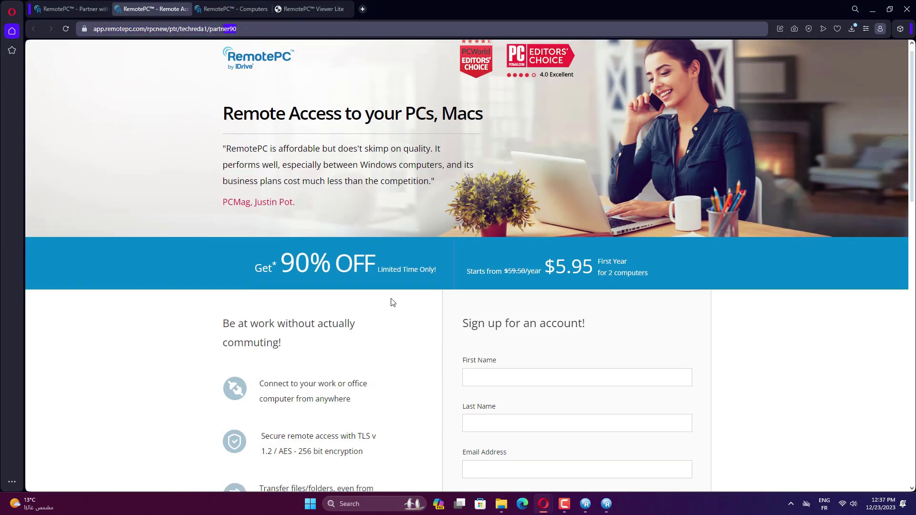
left_click(528, 211)
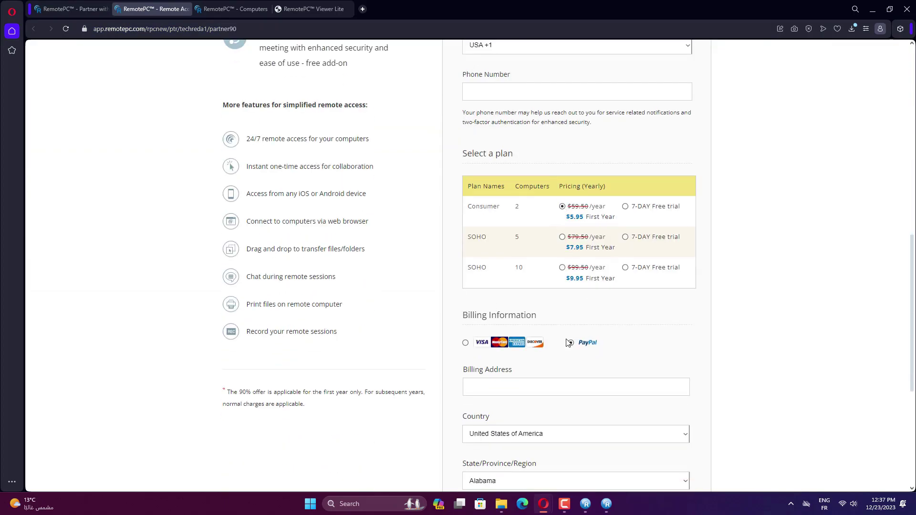
scroll(556, 348, "down", 5)
scroll(557, 349, "up", 7)
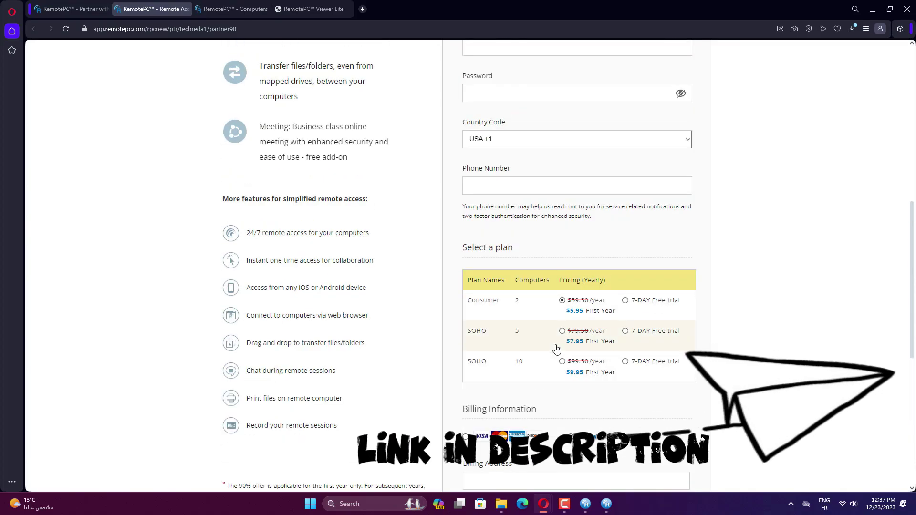
scroll(556, 329, "up", 7)
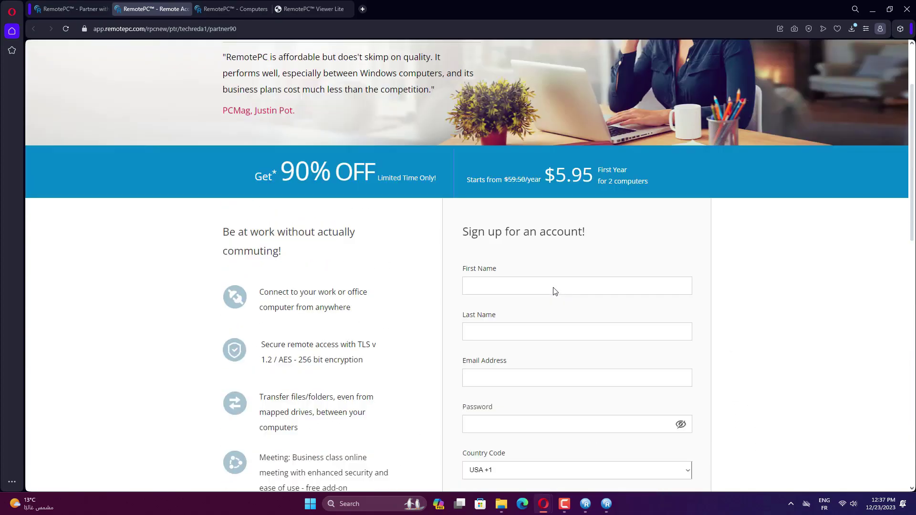
scroll(555, 291, "up", 1)
scroll(403, 230, "down", 7)
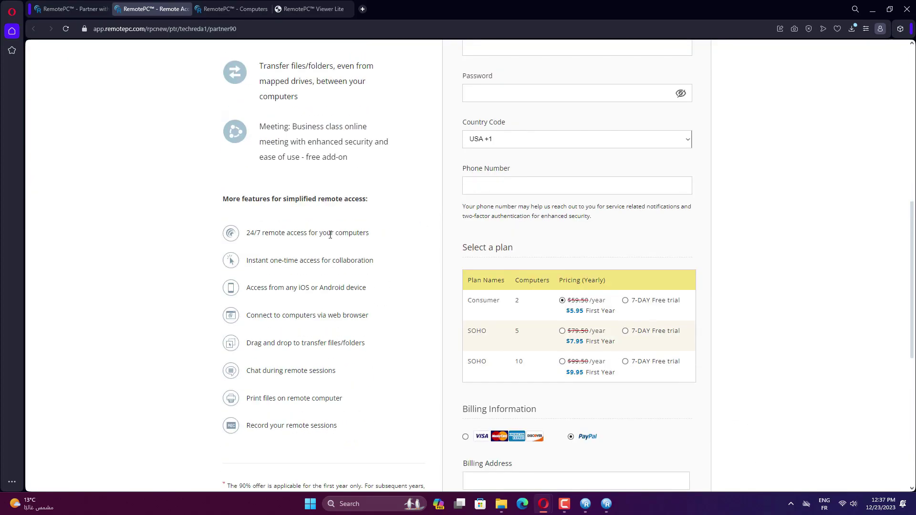
scroll(330, 234, "down", 7)
scroll(330, 234, "up", 10)
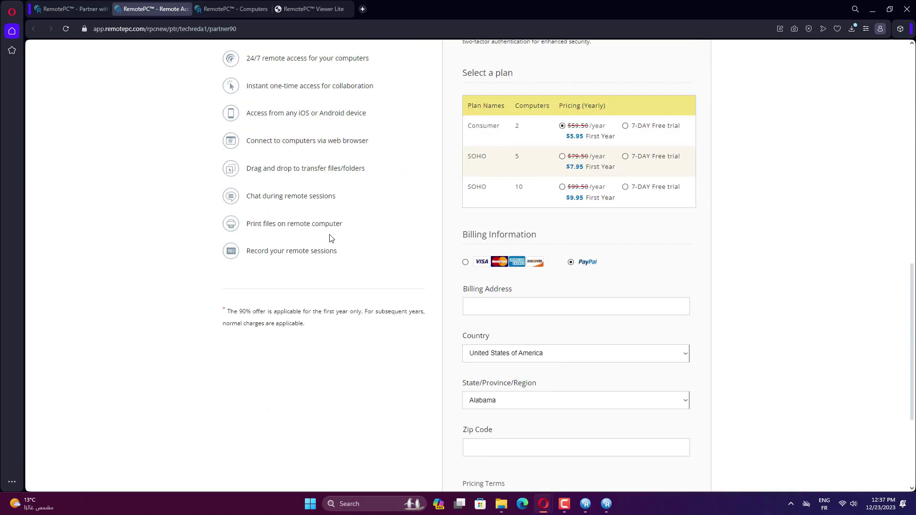
scroll(330, 234, "up", 3)
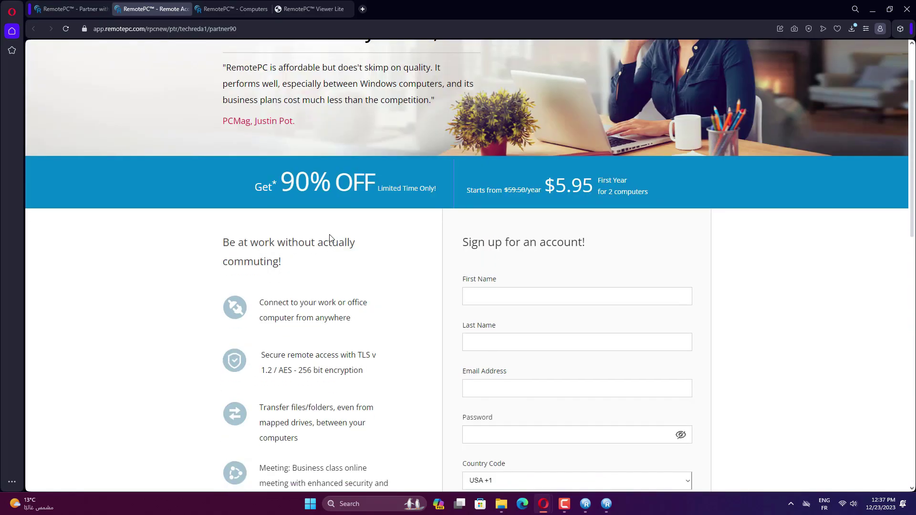
scroll(331, 236, "down", 15)
scroll(472, 289, "up", 13)
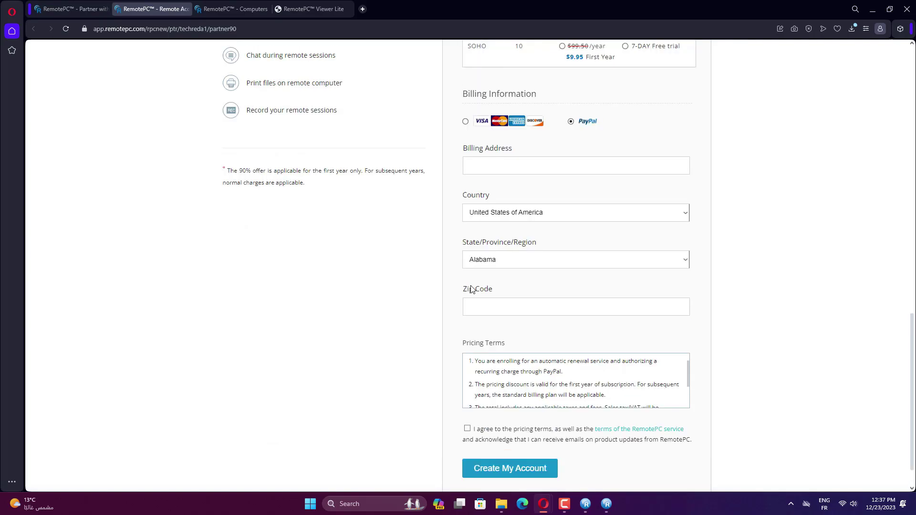
scroll(494, 337, "down", 7)
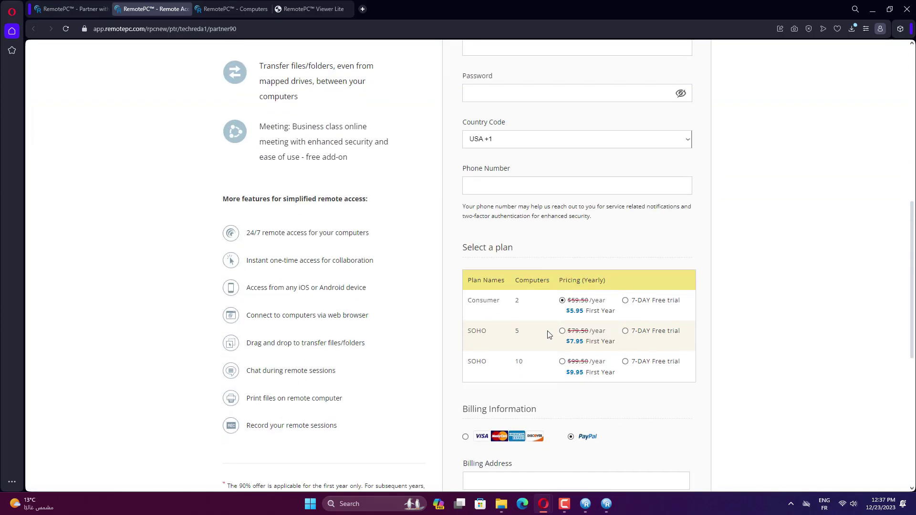
left_click(625, 301)
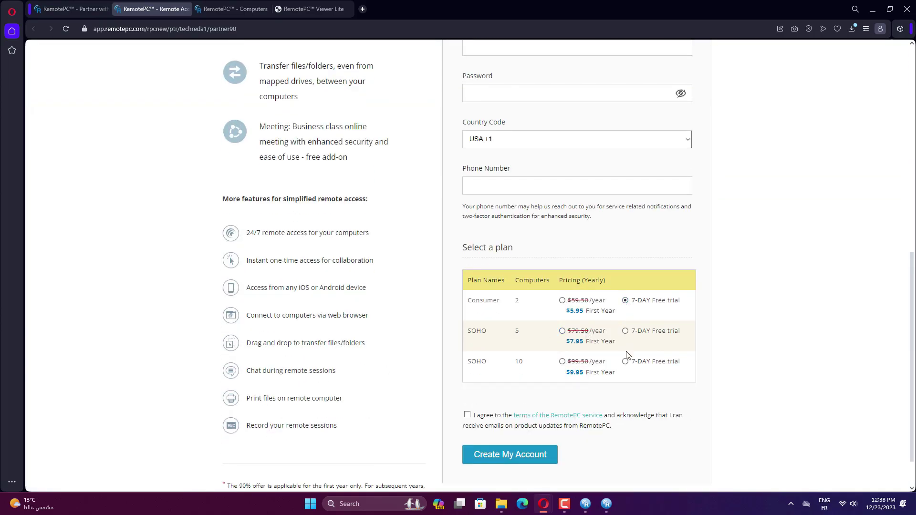